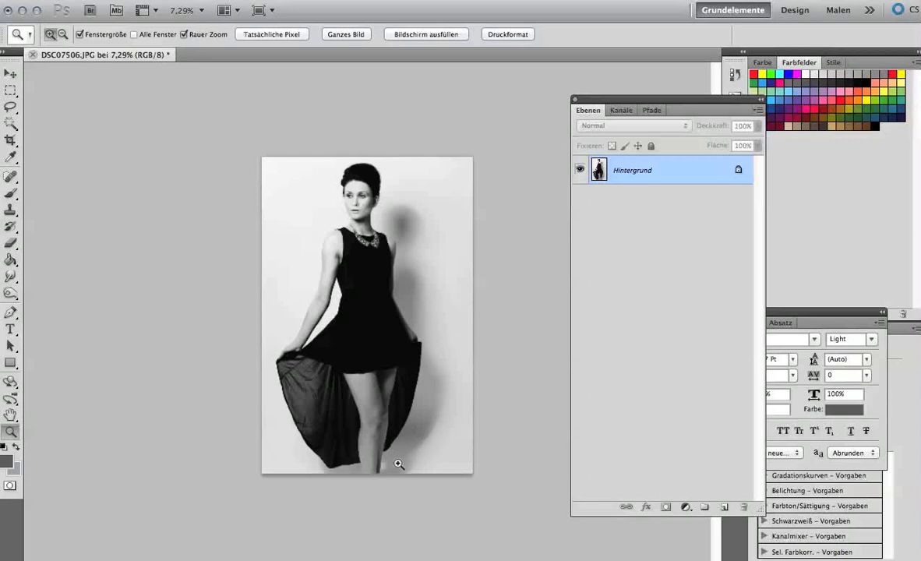
Zoom in on the legs and dress fabric to inspect detail.
left_click_drag(385, 465, 461, 466)
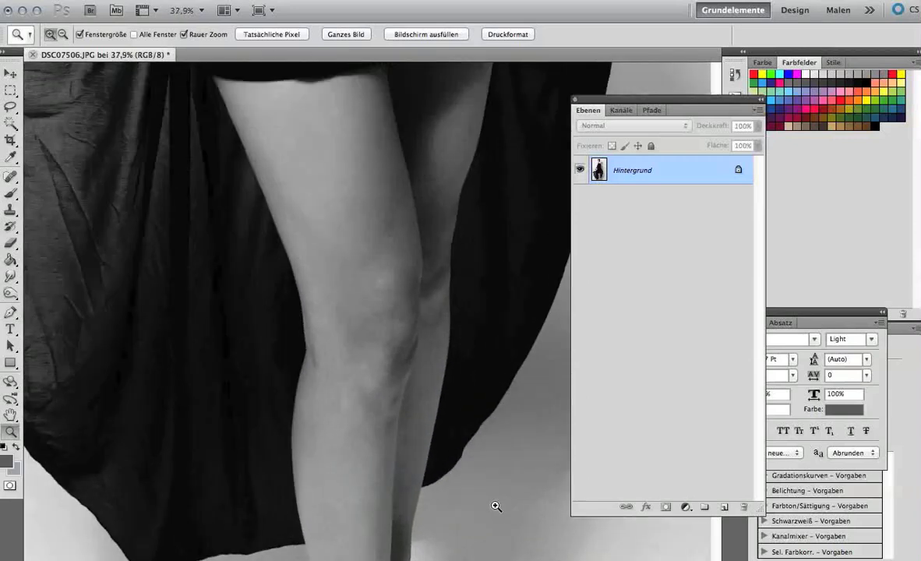
right_click(461, 467)
left_click(456, 479)
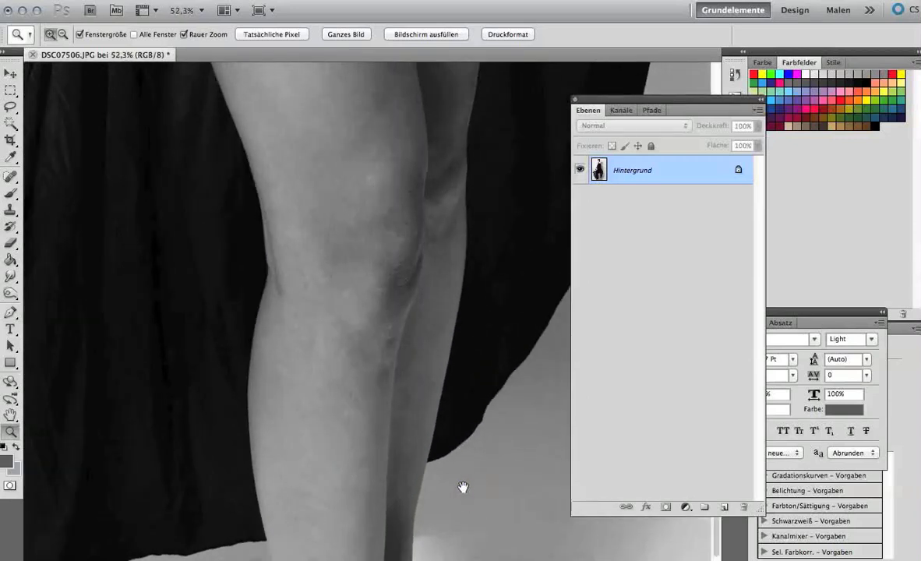
mouse_move(460, 487)
left_mouse_down()
mouse_move(446, 364)
mouse_move(434, 337)
left_mouse_up()
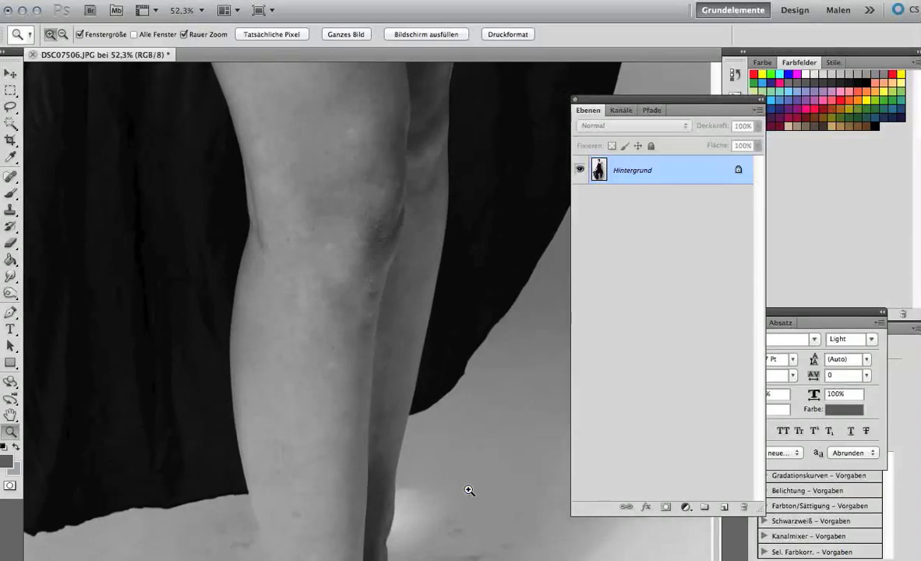
mouse_move(468, 489)
left_mouse_down()
mouse_move(556, 489)
mouse_move(362, 472)
mouse_move(395, 476)
left_mouse_up()
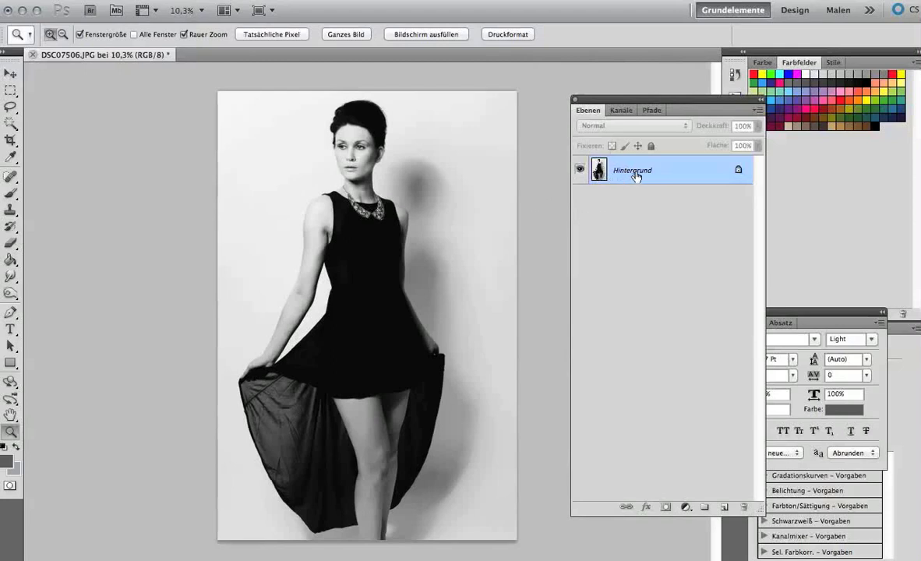
Duplicate Hintergrund as Hintergrund Kopie, add a white layer mask and target the copy's image.
right_click(638, 173)
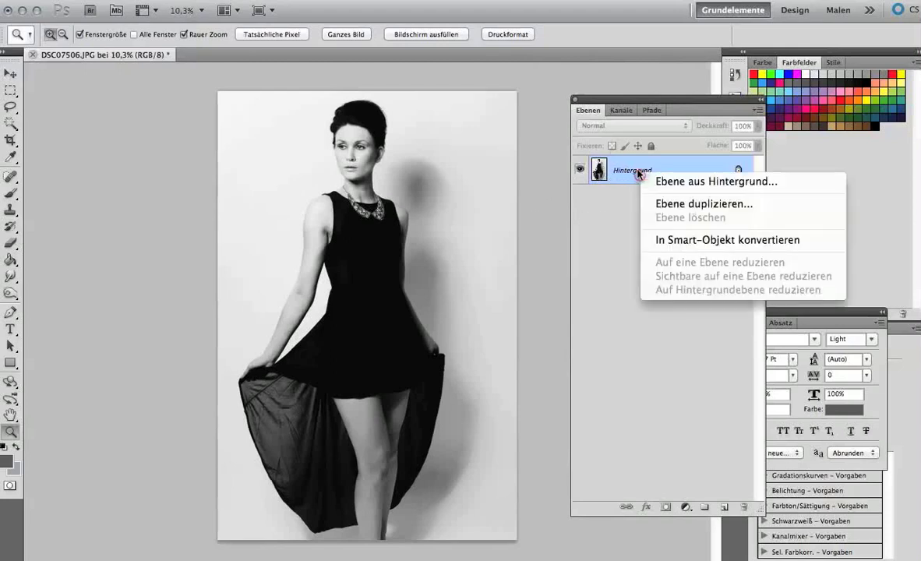
left_click(674, 203)
left_click(616, 219)
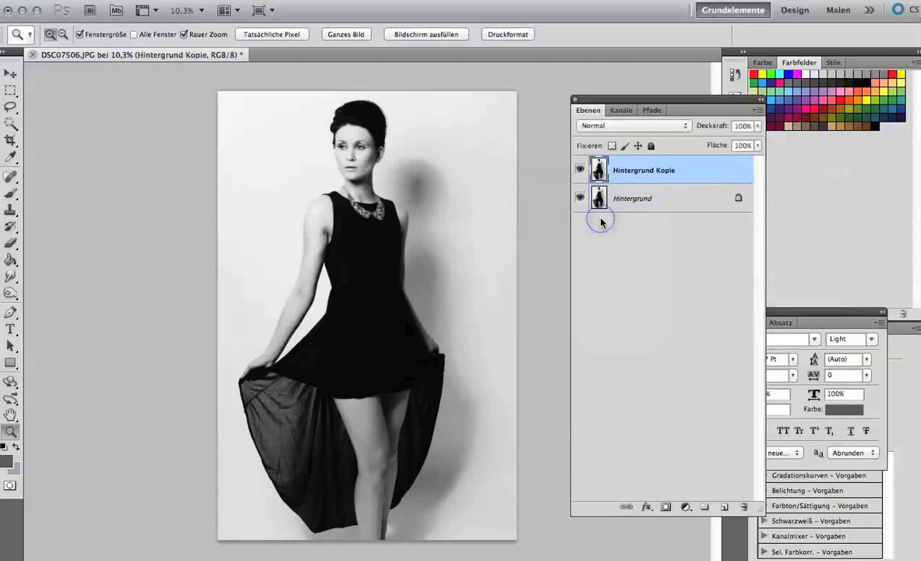
left_click(664, 507)
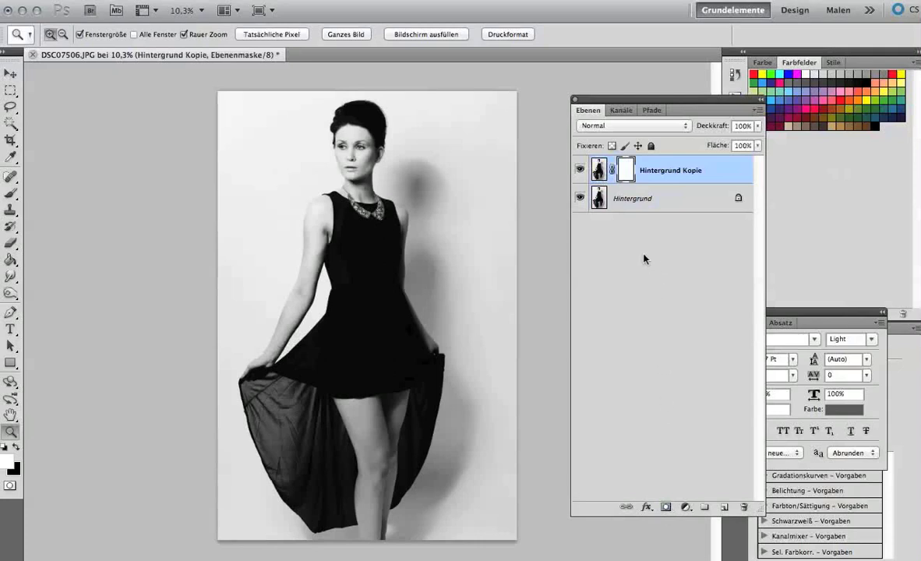
left_click(599, 170)
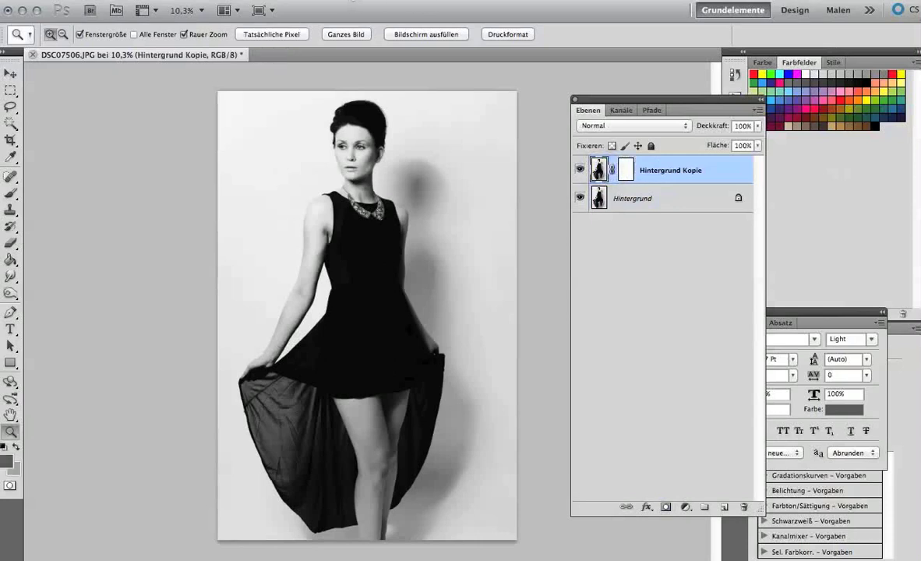
left_click(327, 2)
mouse_move(375, 159)
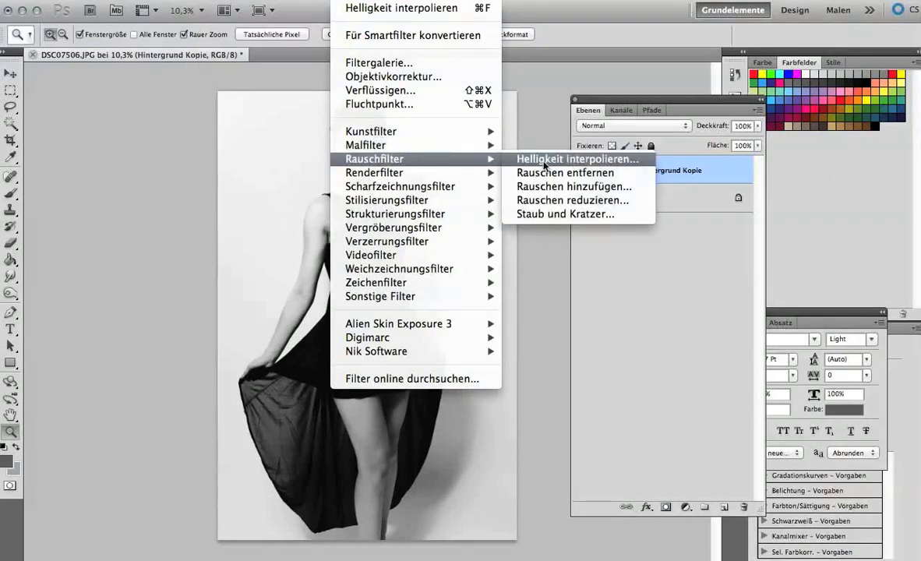
Open Helligkeit interpolieren and zoom its preview out to the whole image, then back to 25%.
left_click(544, 160)
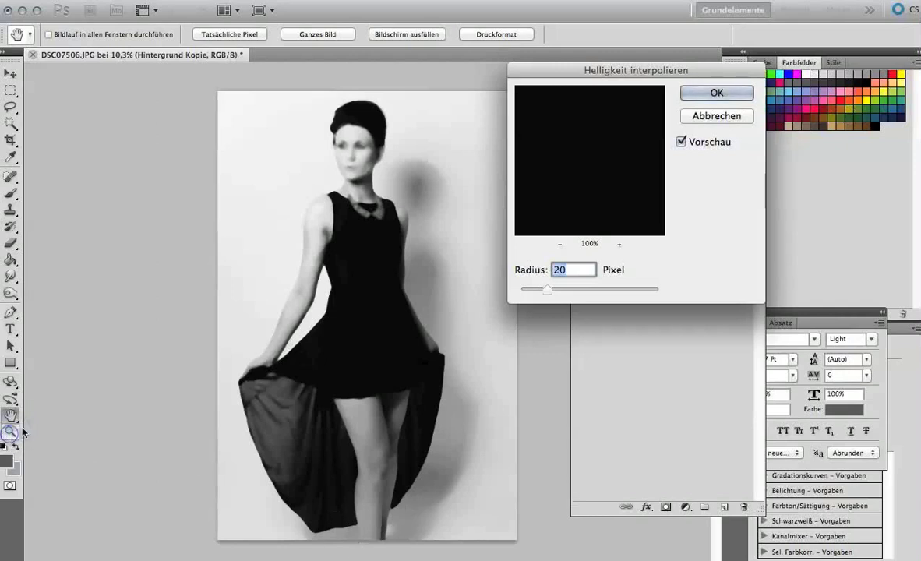
left_click(559, 245)
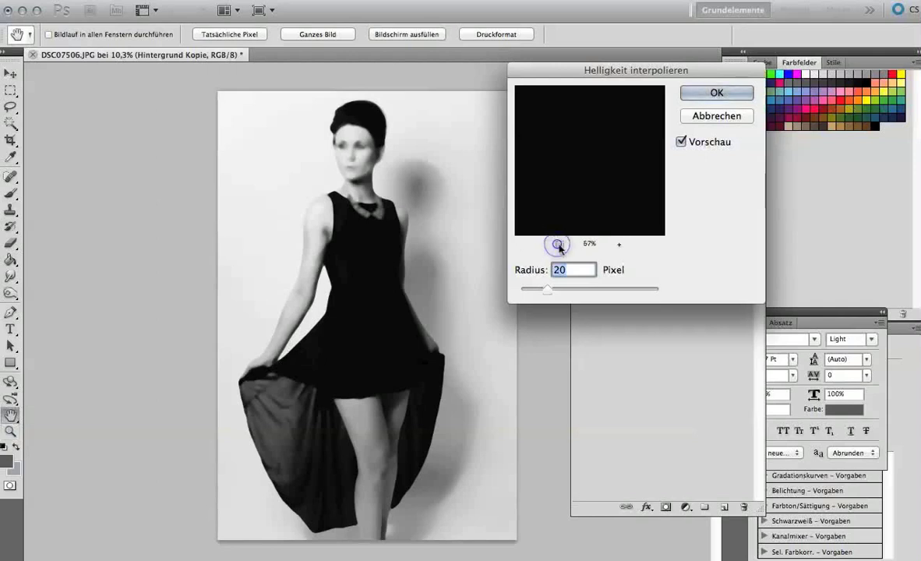
left_click(558, 245)
left_click(558, 245)
left_click(559, 245)
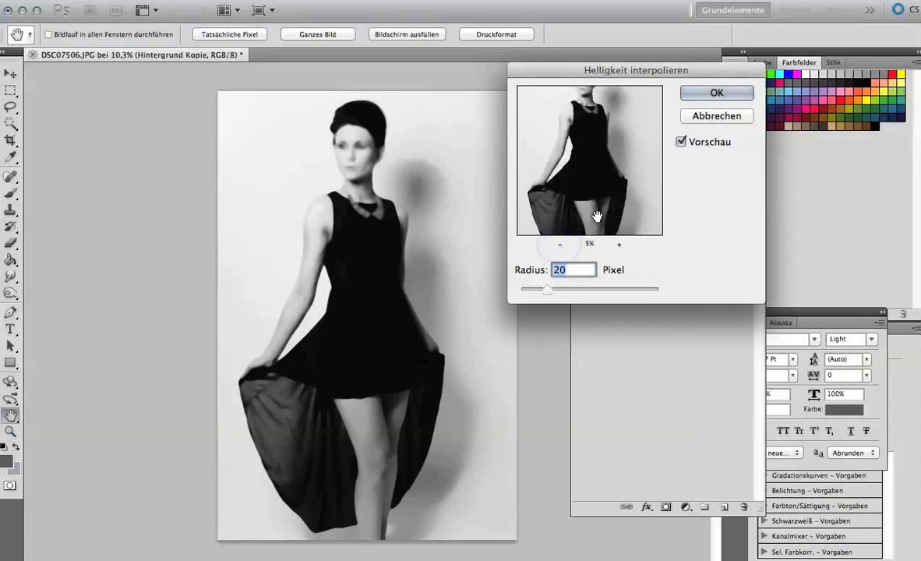
left_click_drag(596, 205, 595, 174)
left_click(615, 245)
left_click(616, 245)
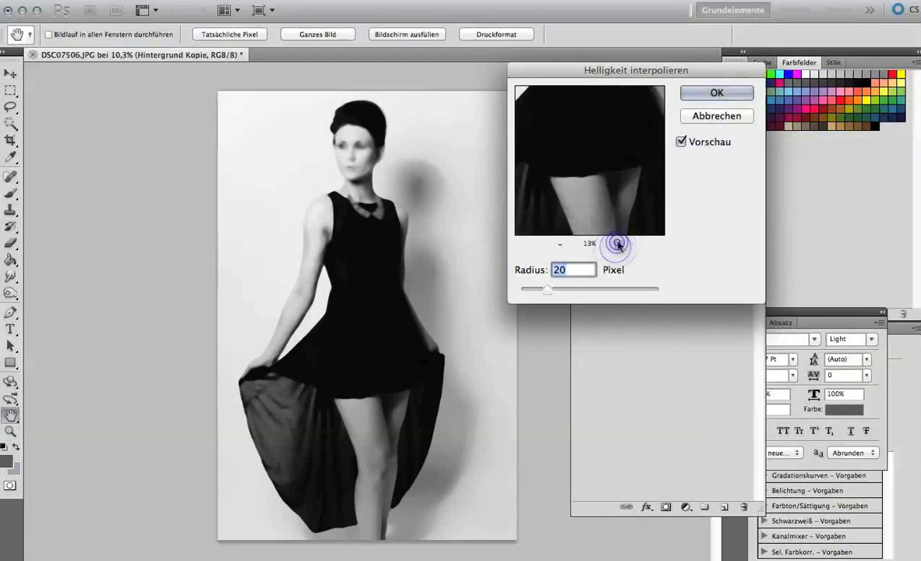
left_click(615, 246)
left_click(615, 245)
left_click(615, 246)
Check the dress edge and legs in the preview, then apply the filter at Radius 20 pixels.
mouse_move(617, 198)
left_mouse_down()
mouse_move(588, 192)
mouse_move(534, 117)
mouse_move(547, 165)
left_mouse_up()
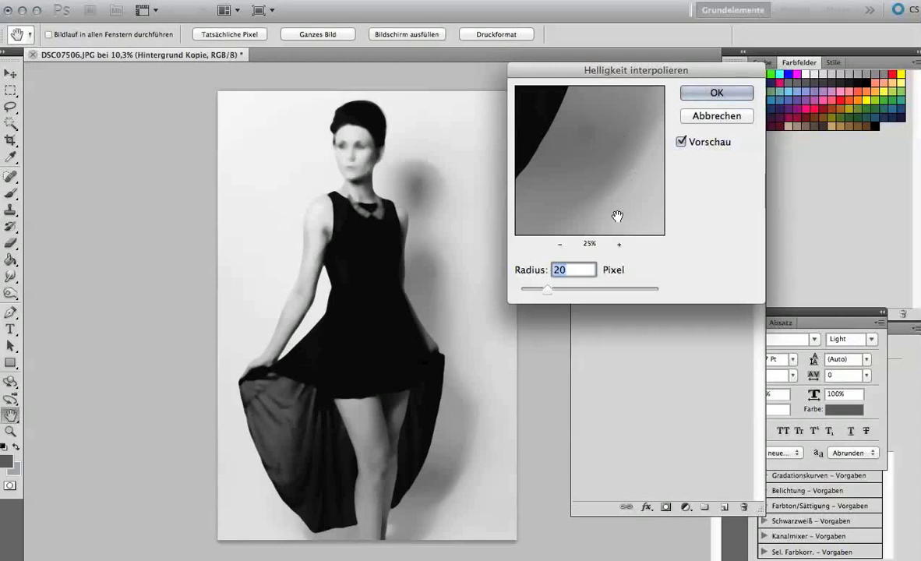
left_click_drag(540, 195, 636, 121)
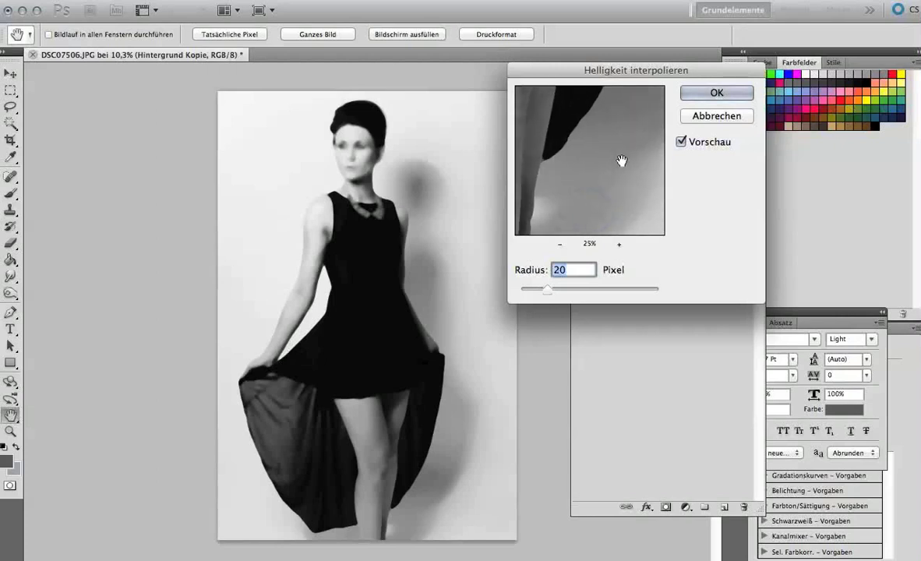
mouse_move(579, 219)
left_mouse_down()
mouse_move(621, 189)
mouse_move(620, 200)
mouse_move(560, 203)
mouse_move(597, 213)
mouse_move(599, 227)
left_mouse_up()
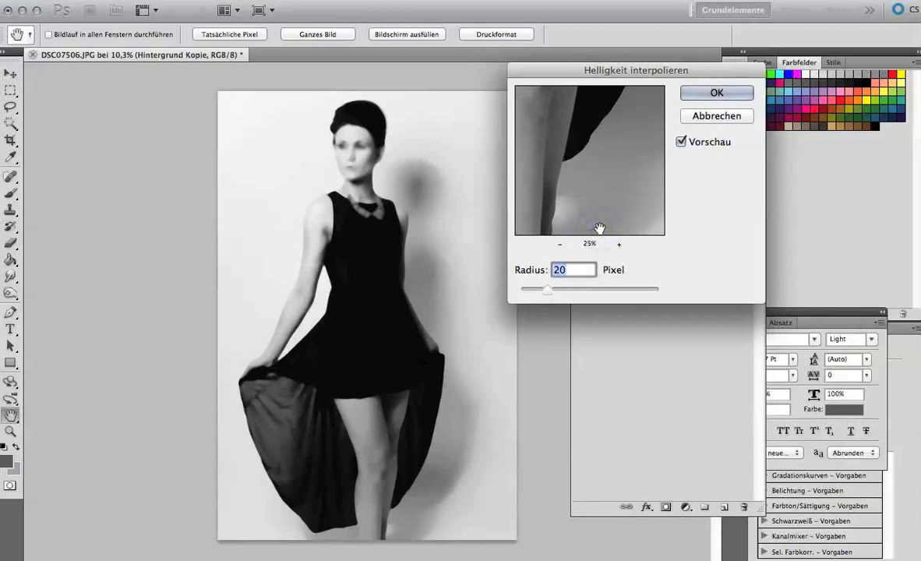
mouse_move(548, 296)
left_mouse_down()
mouse_move(536, 296)
mouse_move(547, 293)
left_mouse_up()
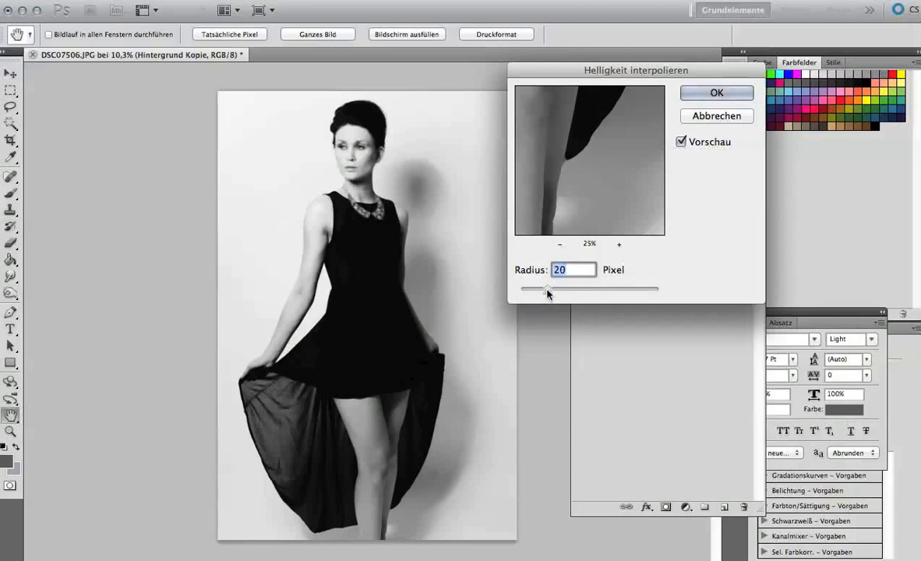
left_click(715, 95)
key("z")
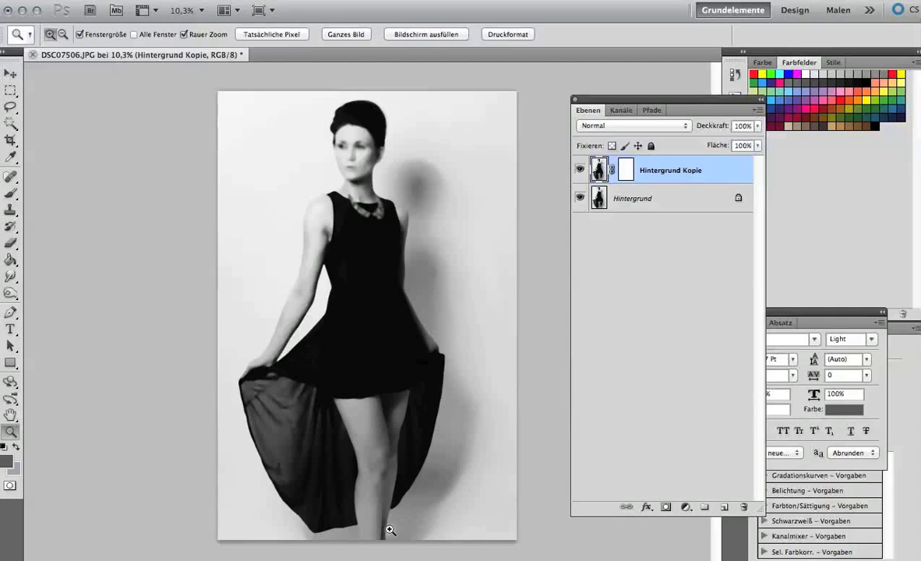
mouse_move(390, 530)
left_mouse_down()
mouse_move(493, 510)
mouse_move(487, 489)
mouse_move(398, 477)
left_mouse_up()
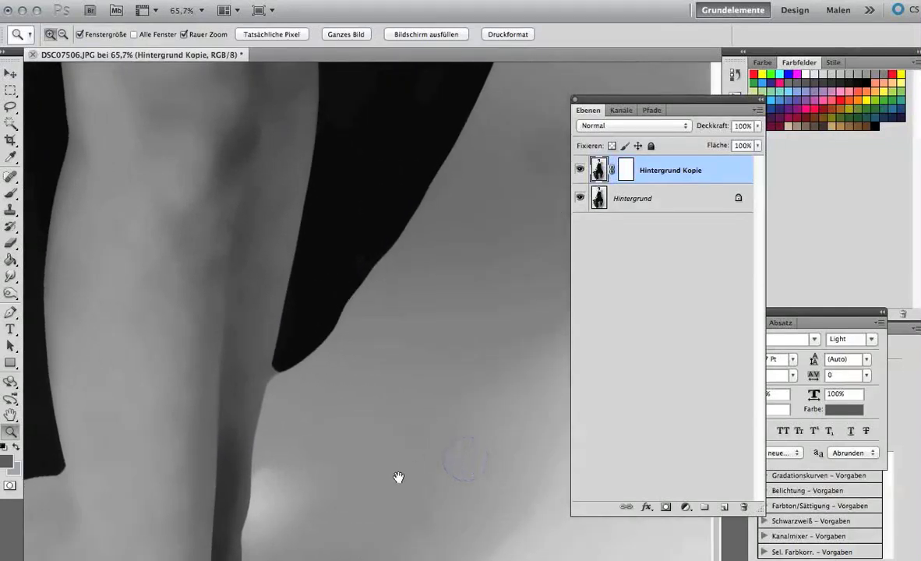
mouse_move(332, 471)
left_mouse_down()
mouse_move(528, 452)
mouse_move(413, 461)
mouse_move(450, 450)
mouse_move(255, 535)
mouse_move(270, 489)
mouse_move(218, 522)
mouse_move(228, 395)
mouse_move(243, 369)
left_mouse_up()
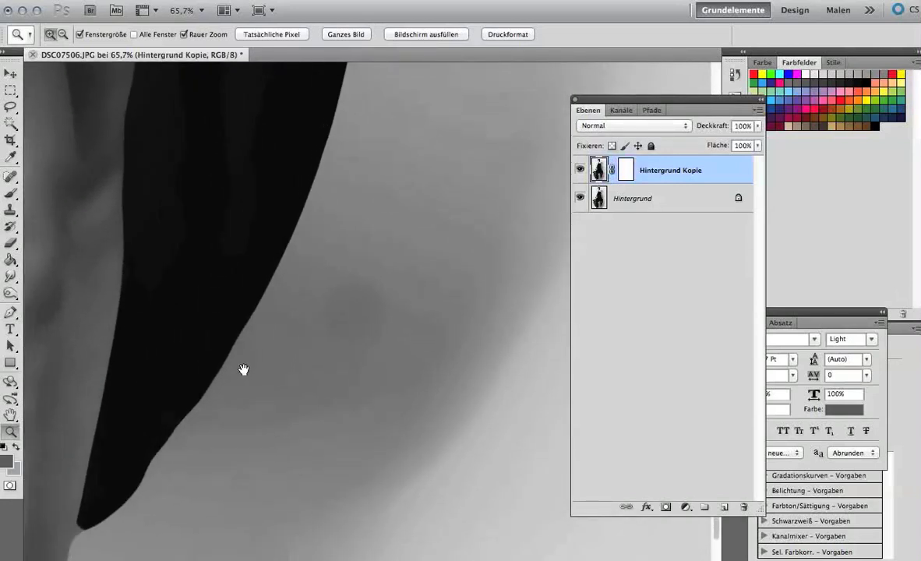
Heal the dark wall blotch with the Spot Healing Brush, then reselect the copy layer's image.
left_click(11, 177)
left_click(363, 309)
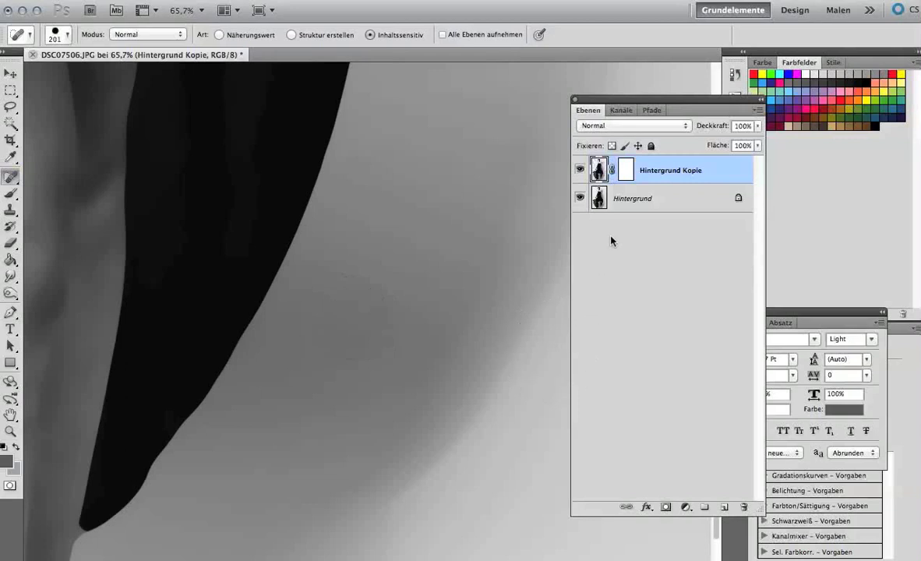
left_click(599, 200)
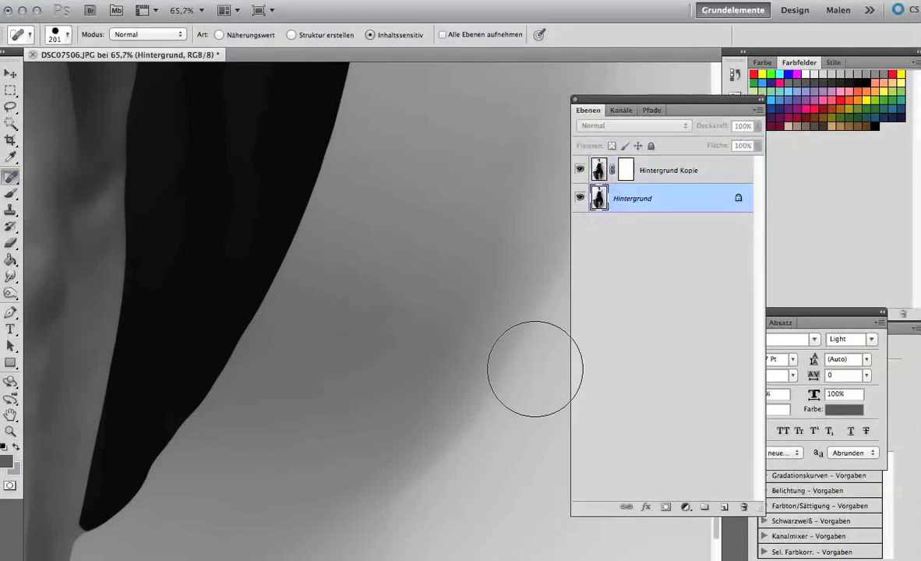
left_click(598, 172)
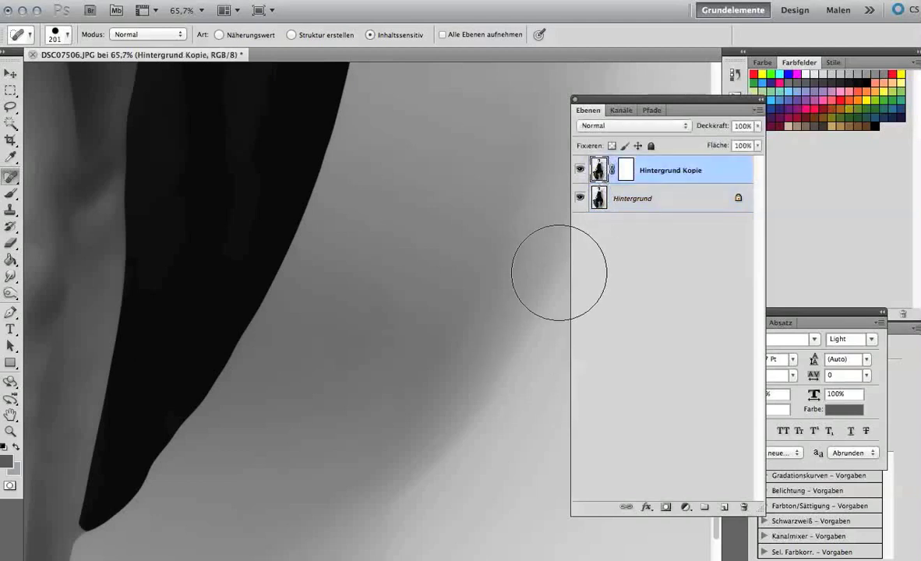
left_click(624, 170)
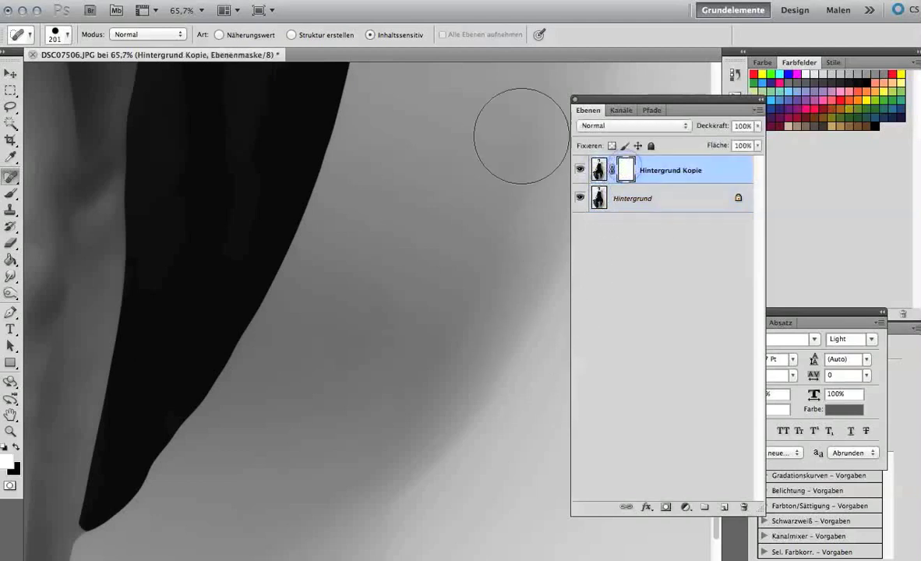
left_click(600, 172)
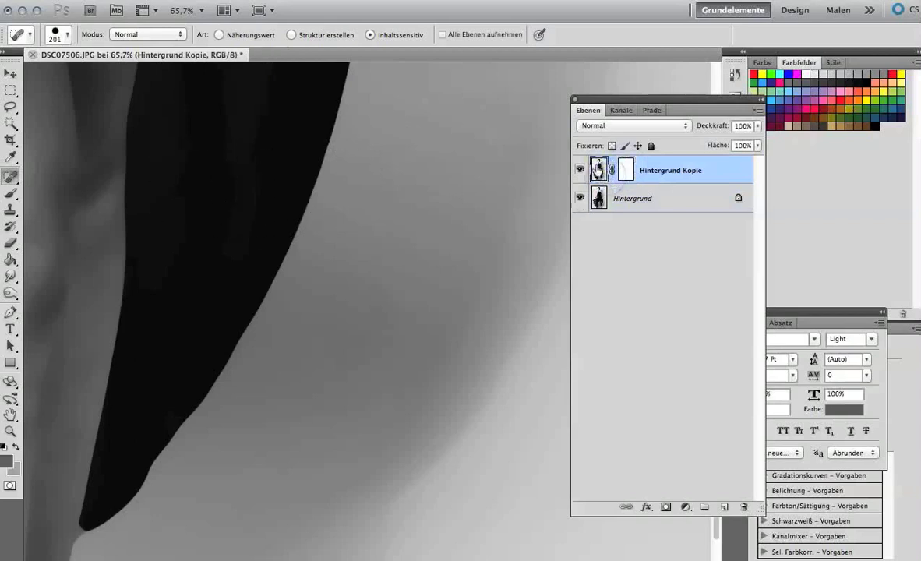
left_click(12, 433)
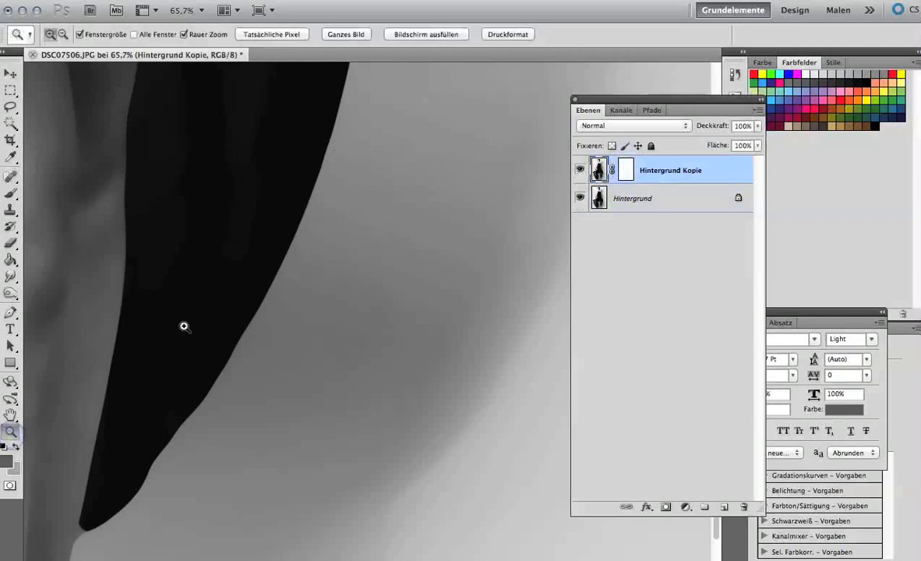
right_click(219, 323)
left_click(225, 330)
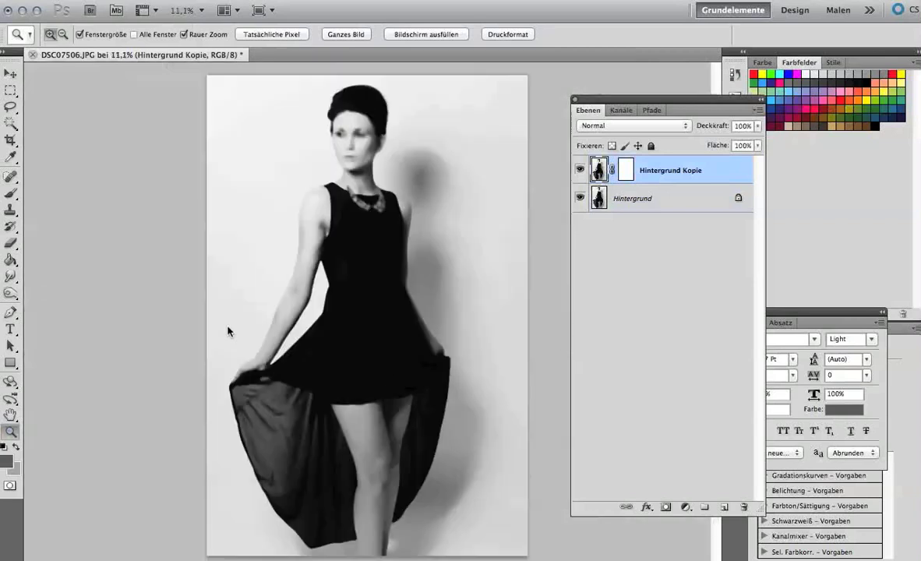
left_click_drag(332, 126, 437, 259)
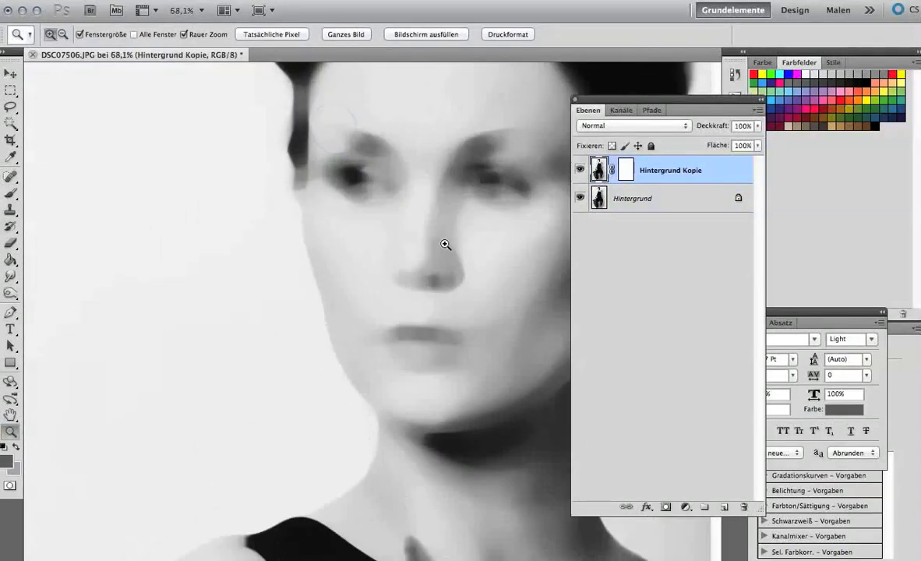
right_click(421, 283)
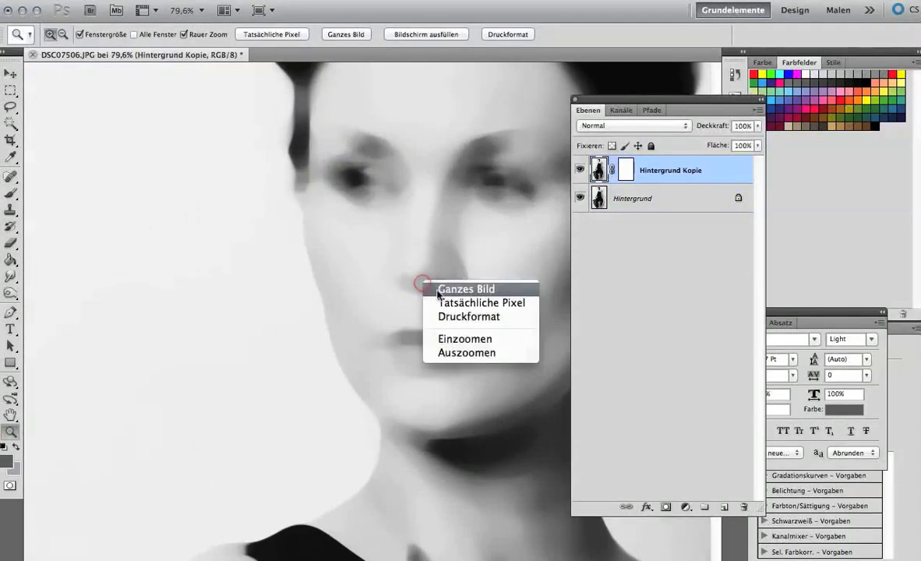
left_click(448, 289)
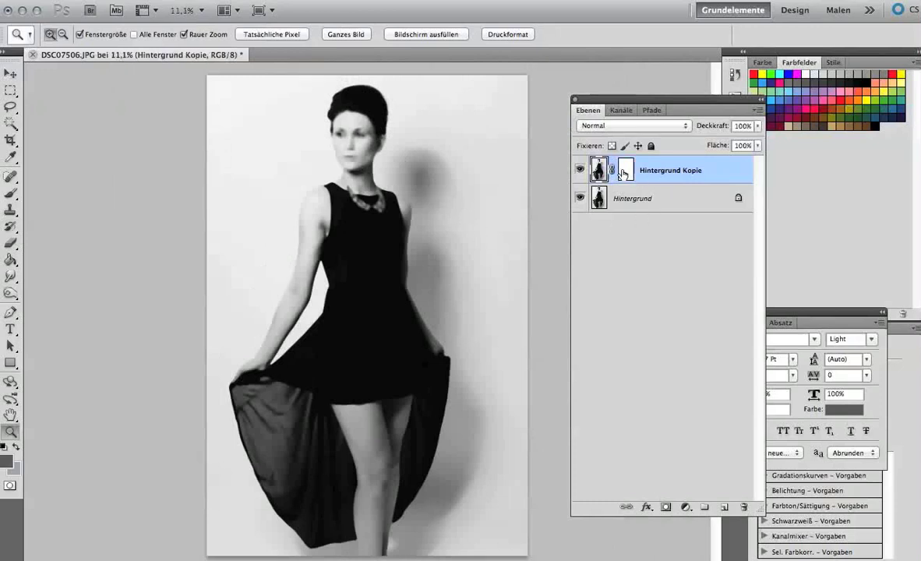
Invert the Hintergrund Kopie mask to solid black with Ctrl+I, hiding the blurred copy.
double_click(627, 173)
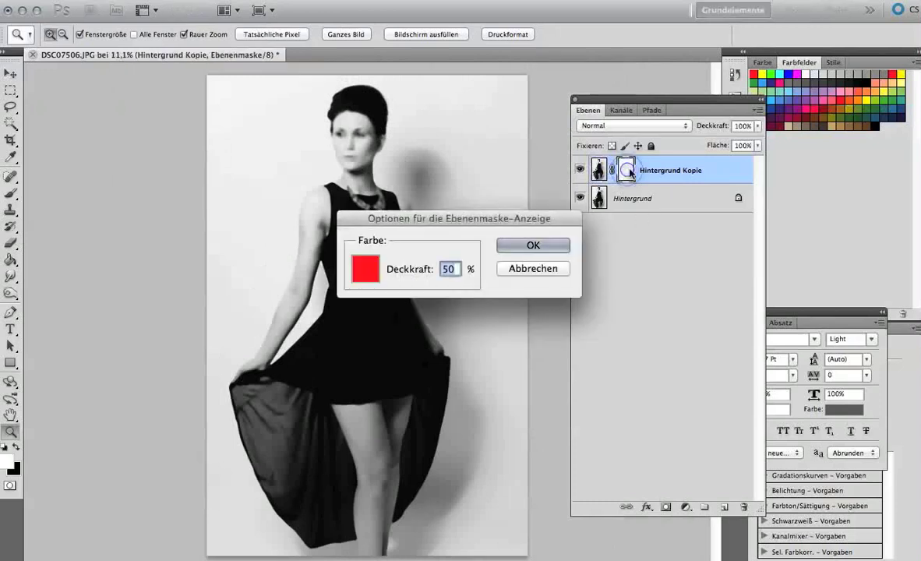
left_click(543, 268)
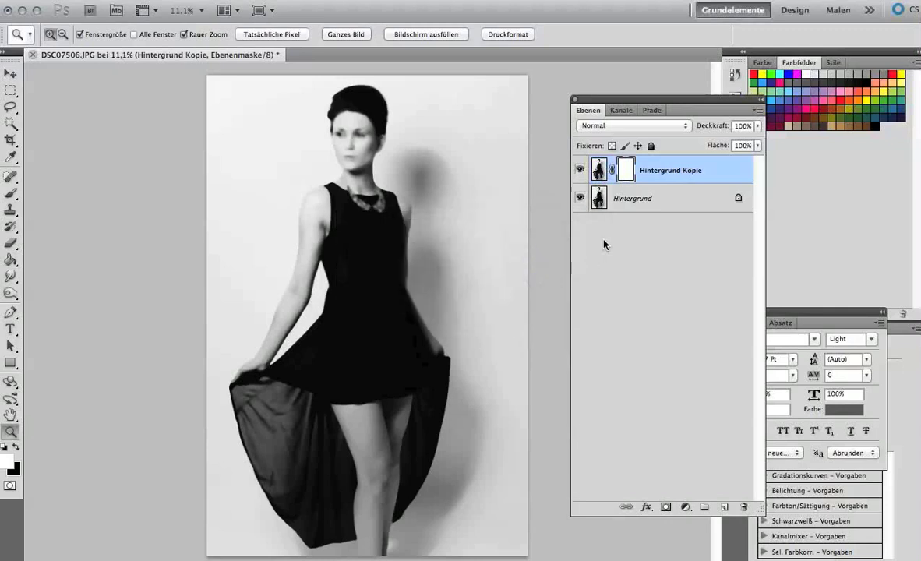
key("ctrl+i")
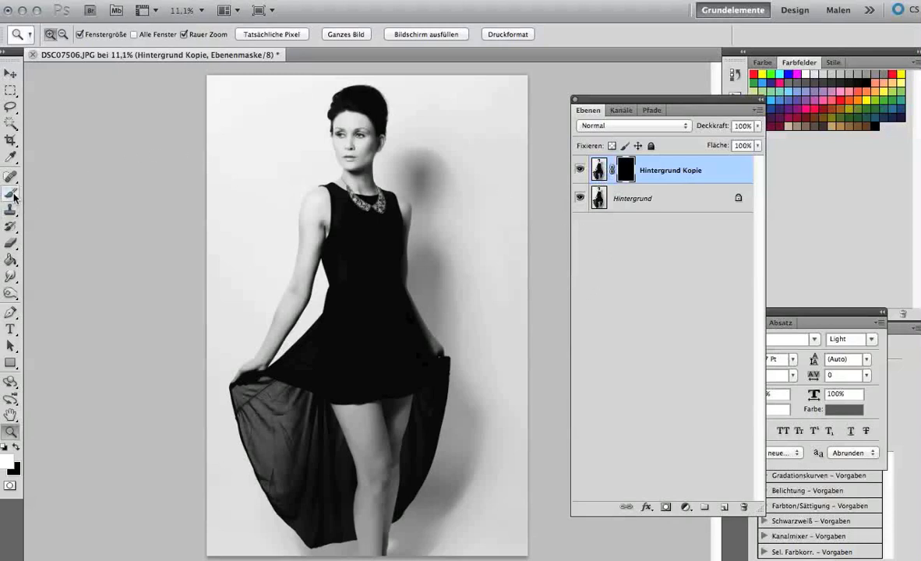
left_click_drag(11, 193, 57, 189)
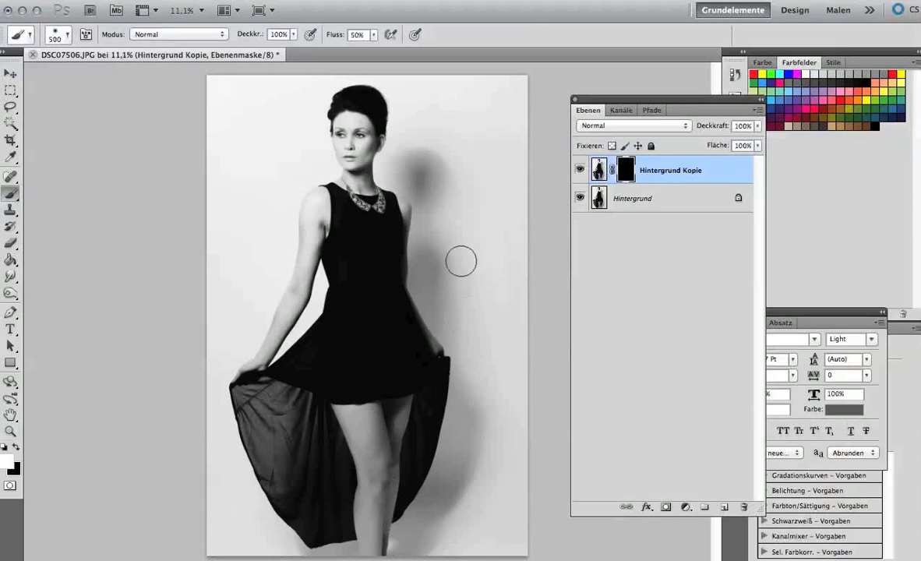
Zoom in on the lower legs and pan to the wall beside them.
left_click(8, 432)
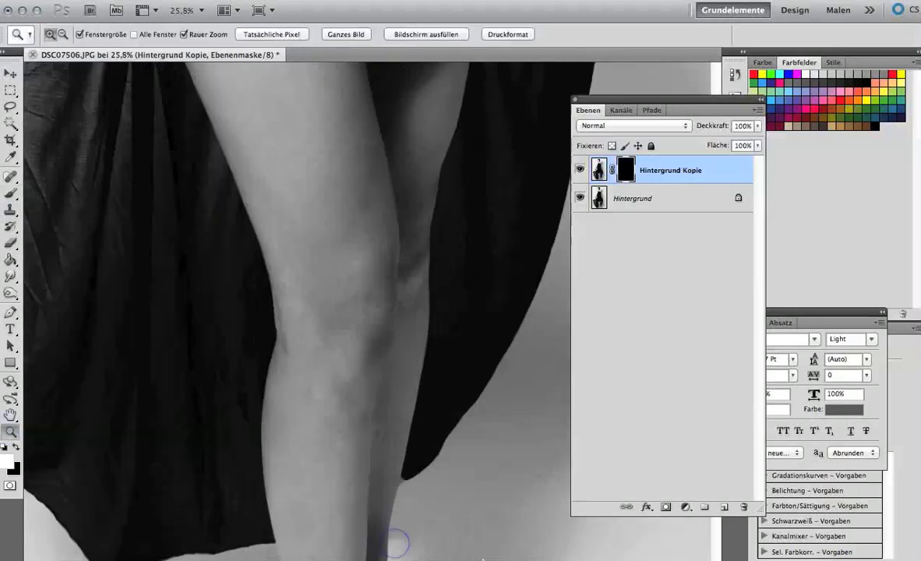
left_click_drag(398, 546, 499, 524)
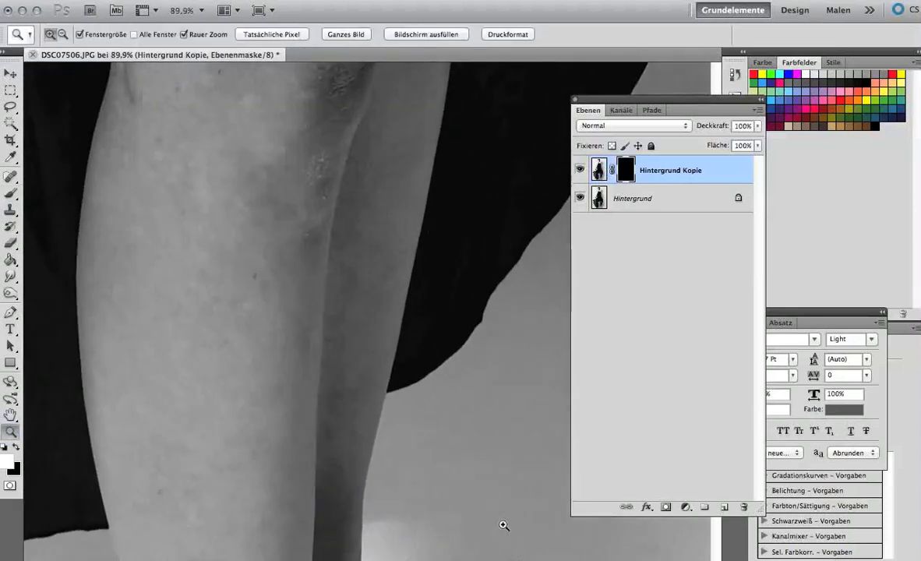
right_click(472, 470)
left_click(452, 447)
right_click(450, 464)
left_click(425, 468)
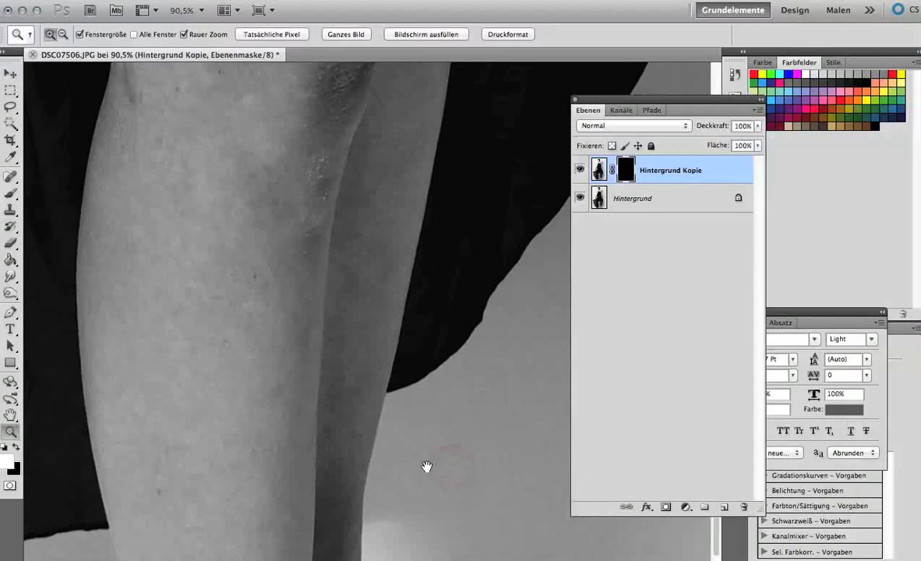
scroll(420, 440, "down", 5)
mouse_move(434, 433)
left_mouse_down()
mouse_move(325, 308)
mouse_move(291, 304)
left_mouse_up()
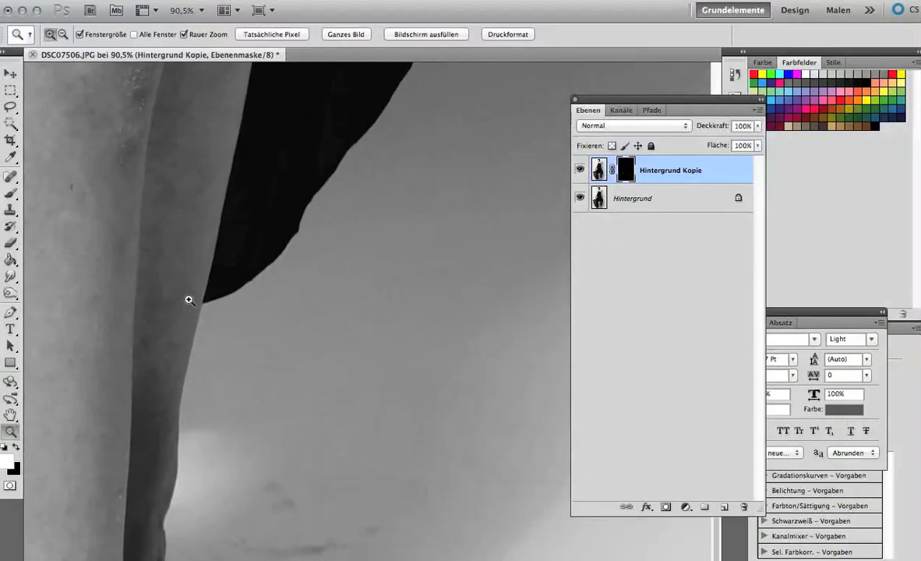
Paint white on the mask with the standard brush beside the lower legs, revealing the blurred wall.
left_click(11, 194)
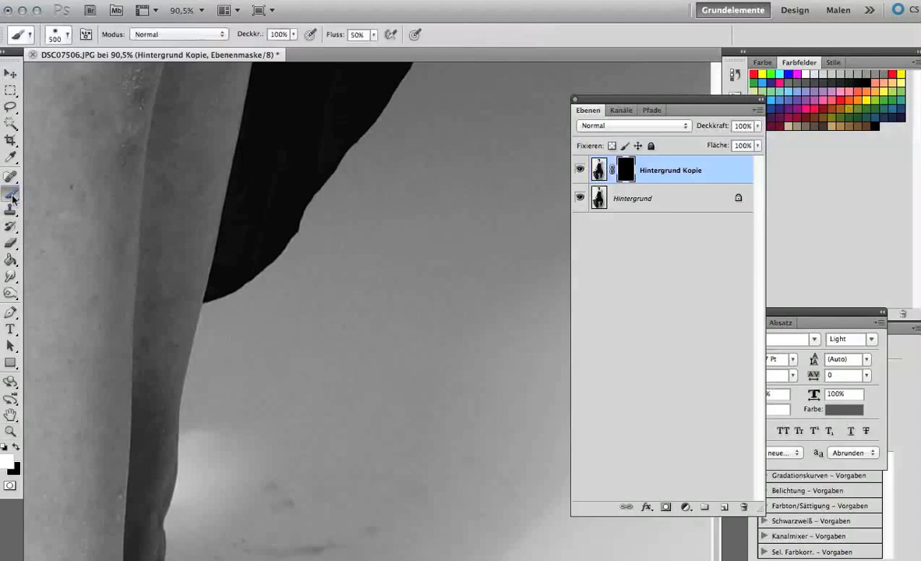
left_click(11, 200)
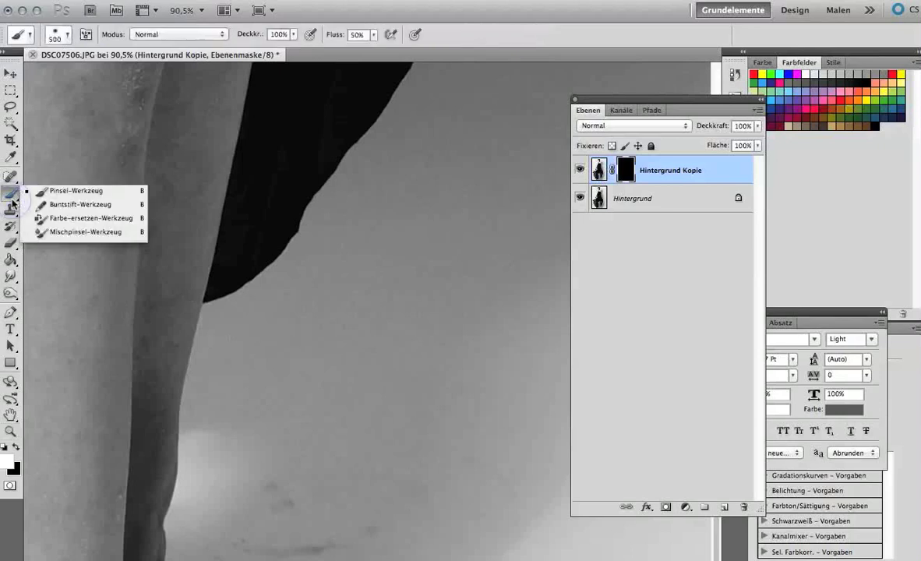
left_click(75, 191)
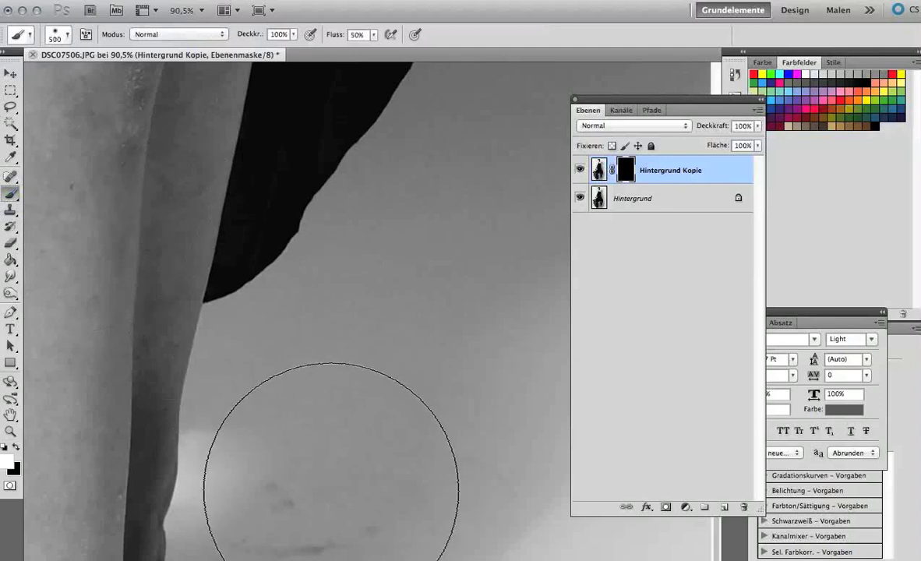
left_click(332, 487)
left_click_drag(333, 487, 466, 535)
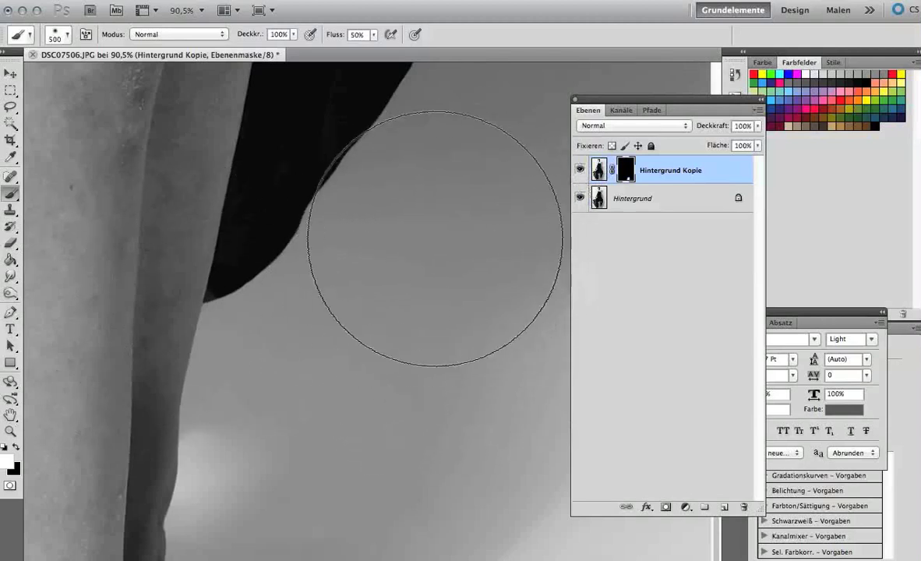
Zoom out twice to 50%, then zoom into the wall right of the dress.
right_click(343, 340)
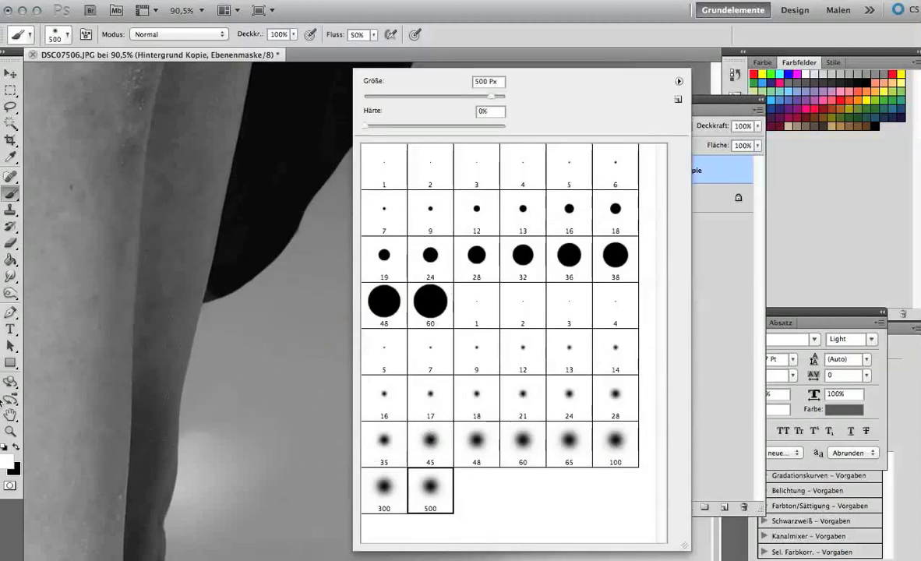
left_click(10, 432)
right_click(350, 407)
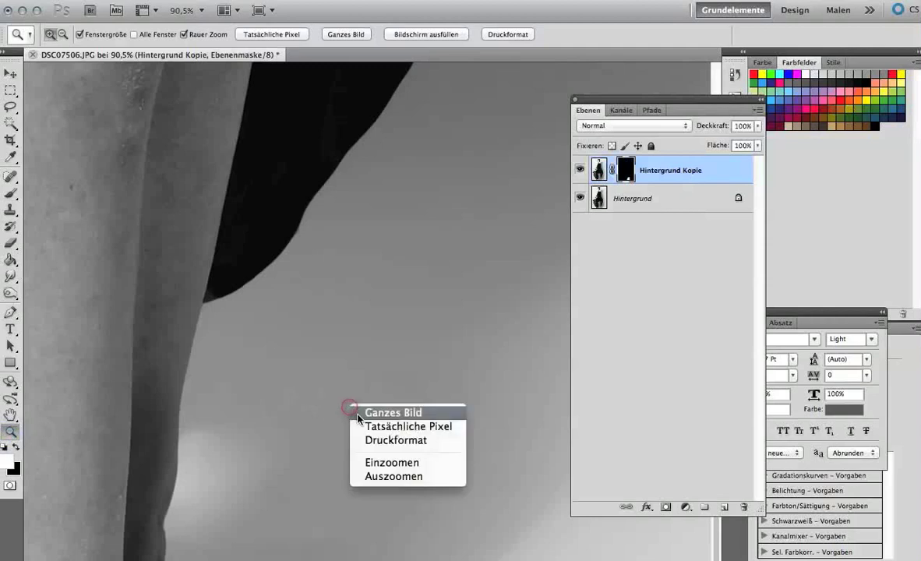
left_click(391, 480)
right_click(403, 426)
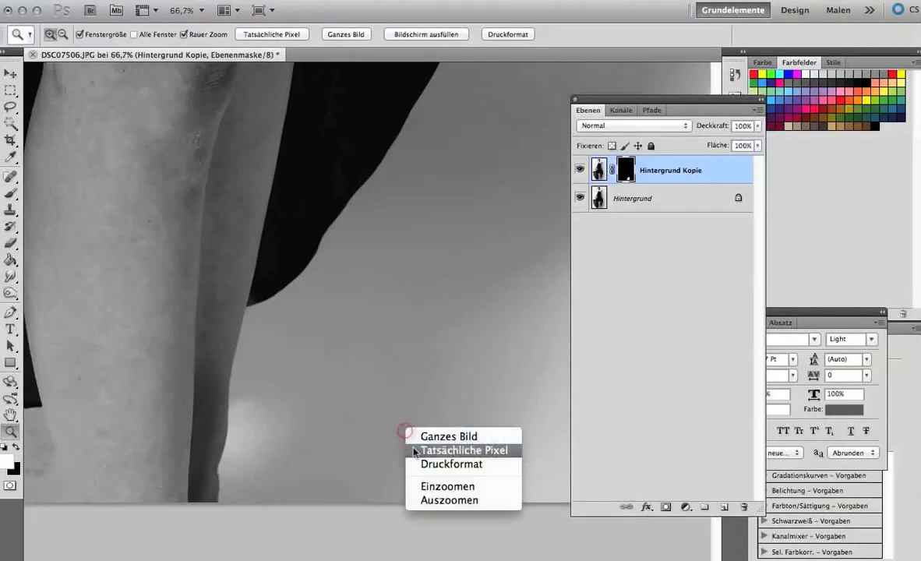
left_click(433, 499)
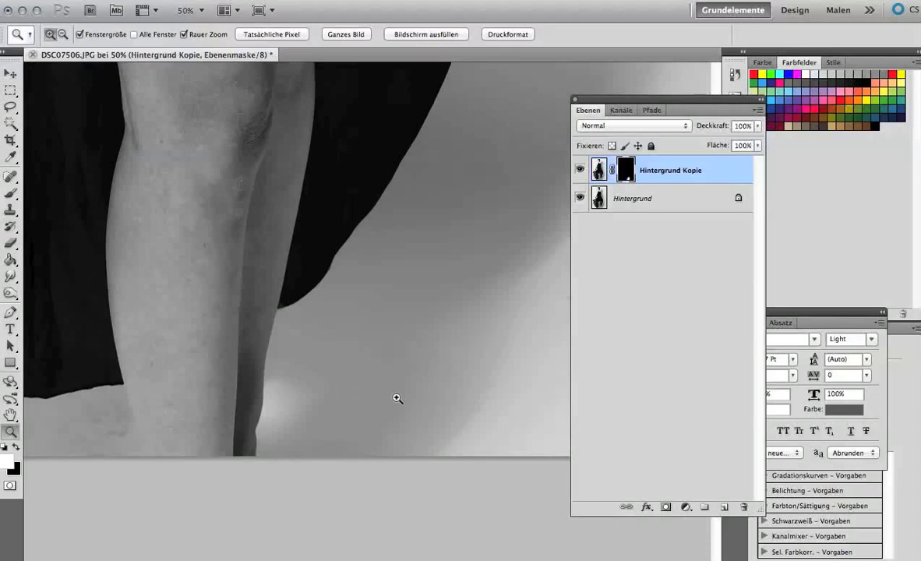
left_click_drag(397, 399, 206, 368)
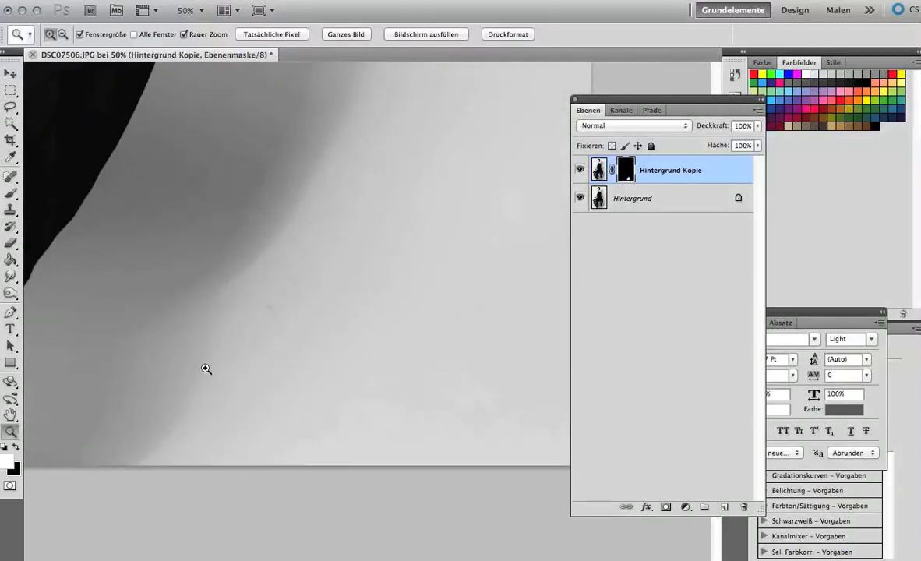
Paint white over the wall toward the image's right edge with the 500 px soft brush.
left_click(12, 194)
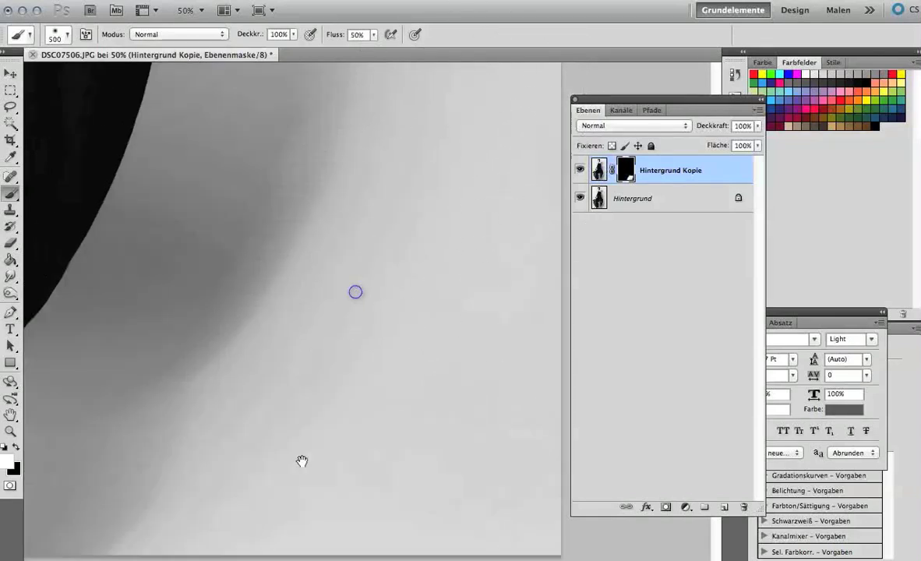
mouse_move(356, 291)
left_mouse_down()
mouse_move(306, 315)
mouse_move(260, 230)
mouse_move(185, 288)
mouse_move(185, 269)
left_mouse_up()
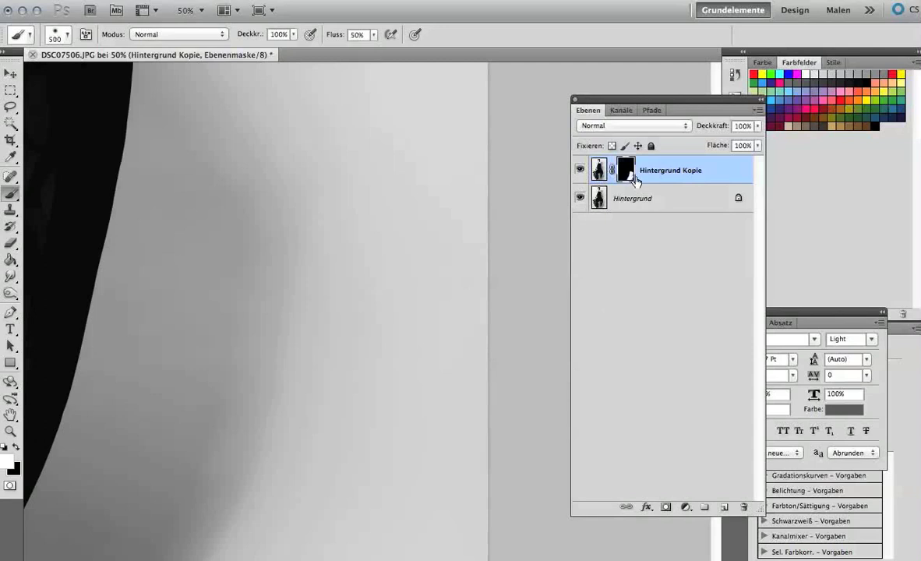
right_click(350, 164)
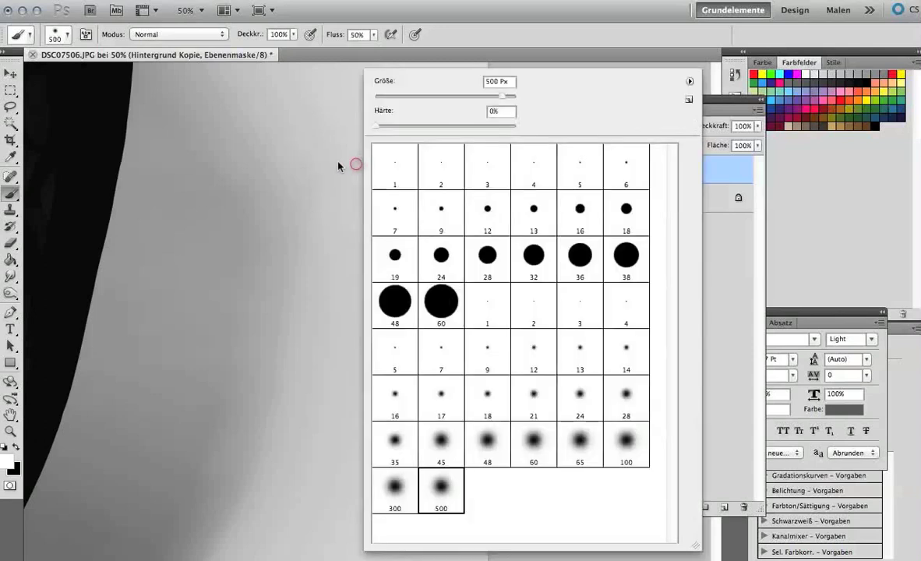
left_click_drag(264, 194, 277, 287)
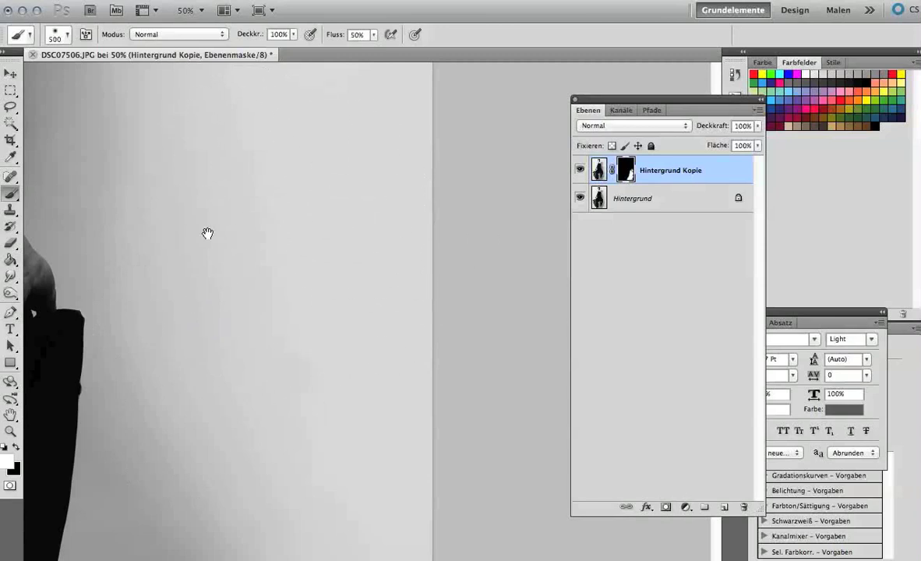
right_click(207, 232)
left_click_drag(127, 199, 384, 269)
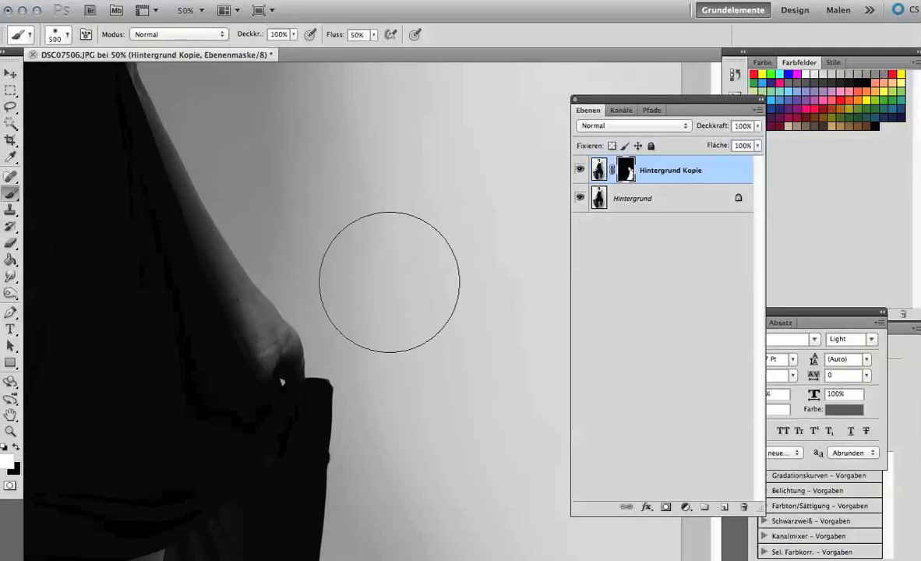
Continue painting the mask white over the wall beside the dress and shoulder.
left_click(356, 290)
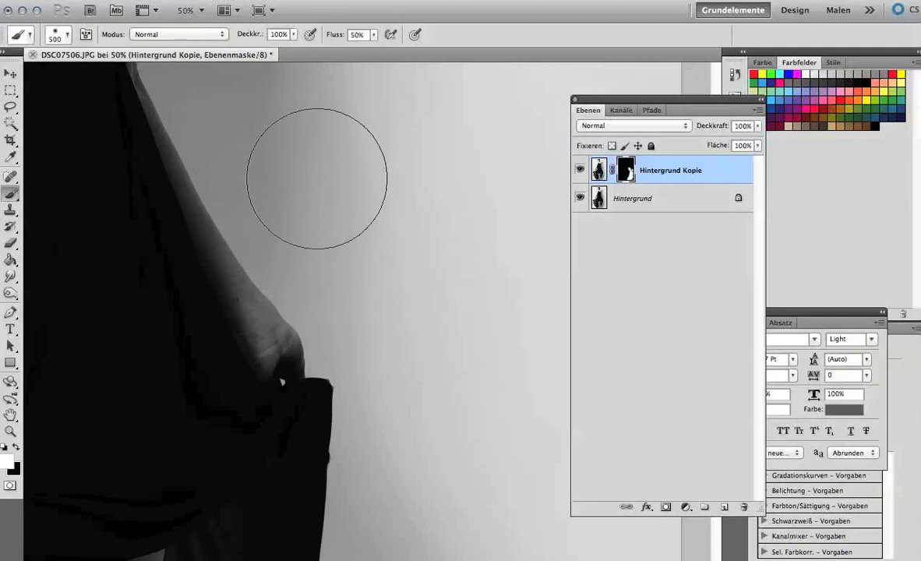
right_click(282, 168)
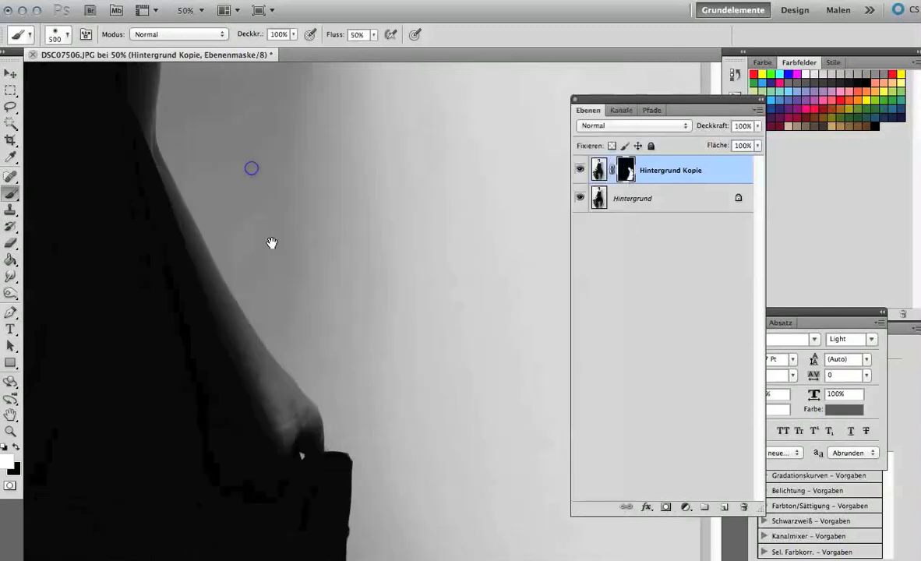
left_click_drag(250, 182, 302, 292)
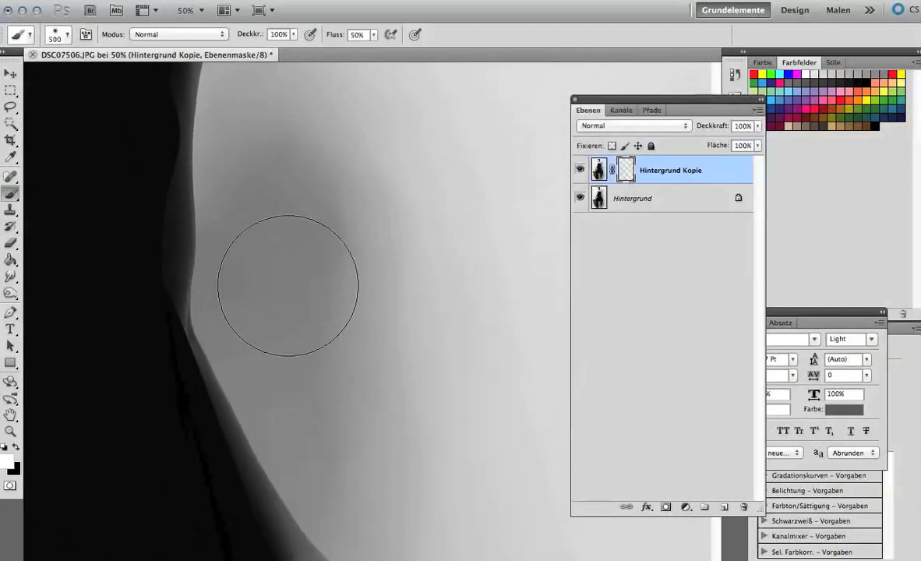
right_click(318, 229)
mouse_move(280, 243)
left_mouse_down()
mouse_move(263, 328)
mouse_move(294, 300)
left_mouse_up()
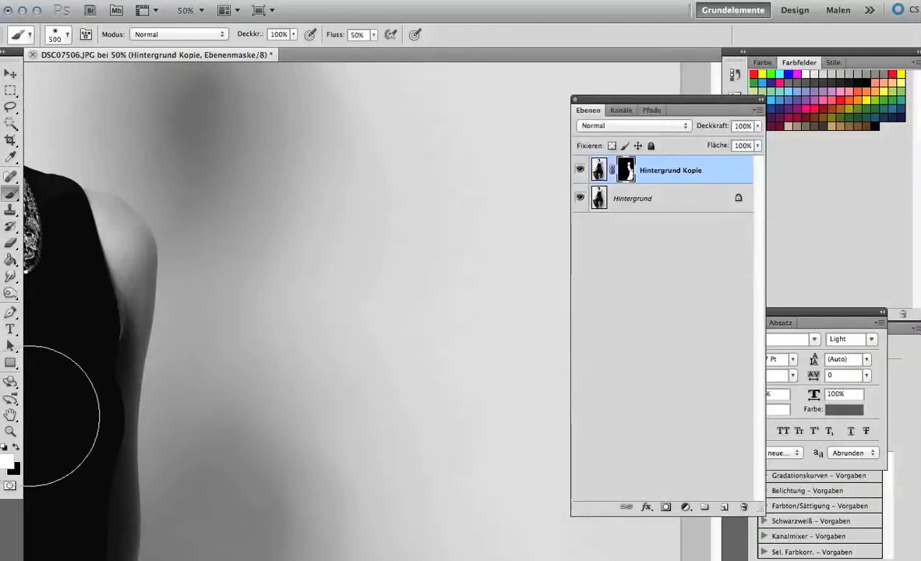
left_click(11, 432)
Fit the whole portrait in the window with Ganzes Bild.
right_click(307, 262)
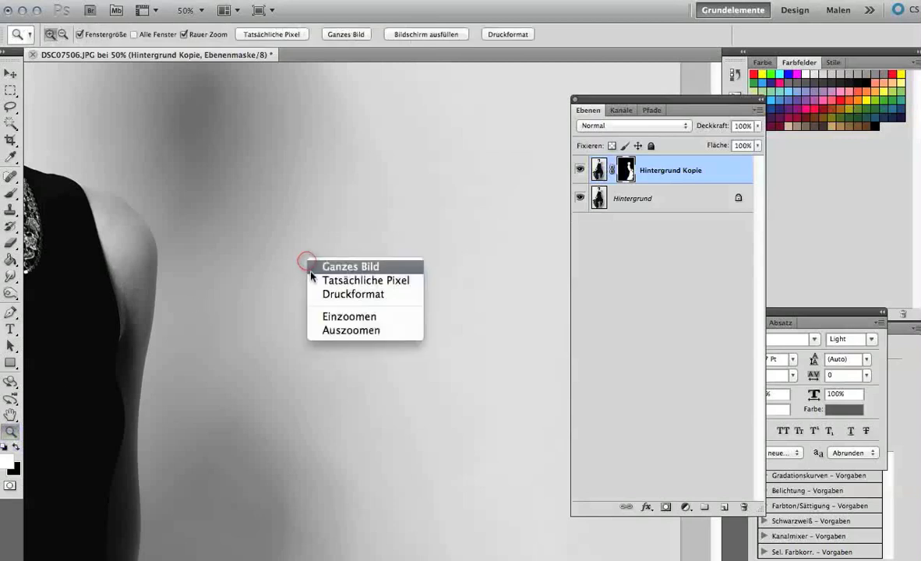
left_click(322, 265)
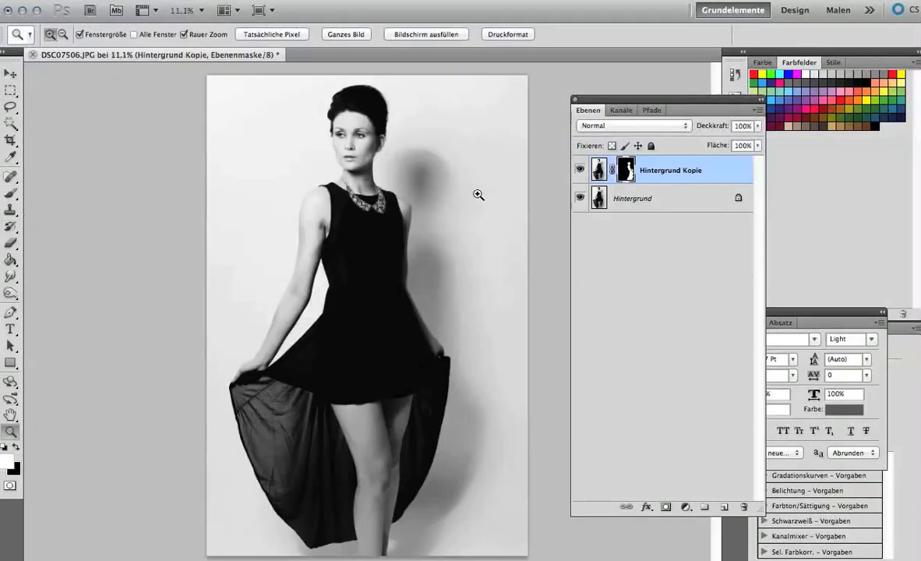